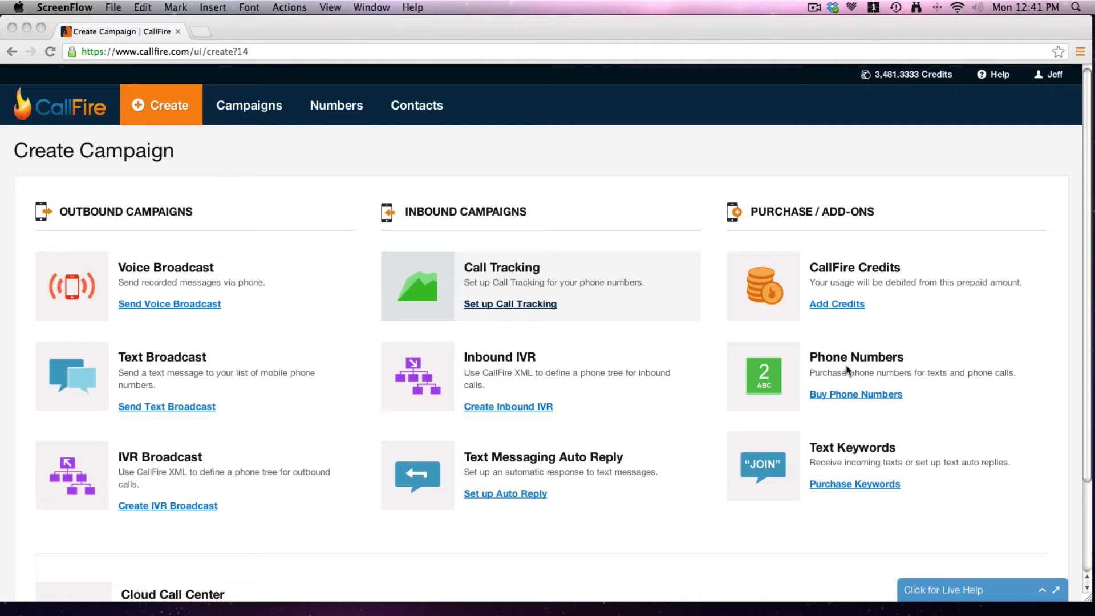
Bring the Chrome window with CallFire's Create Campaign page to the front
left_click(891, 396)
Go to Buy Phone Numbers, glance at the toll-free numbers, then switch to Local Numbers
left_click(891, 396)
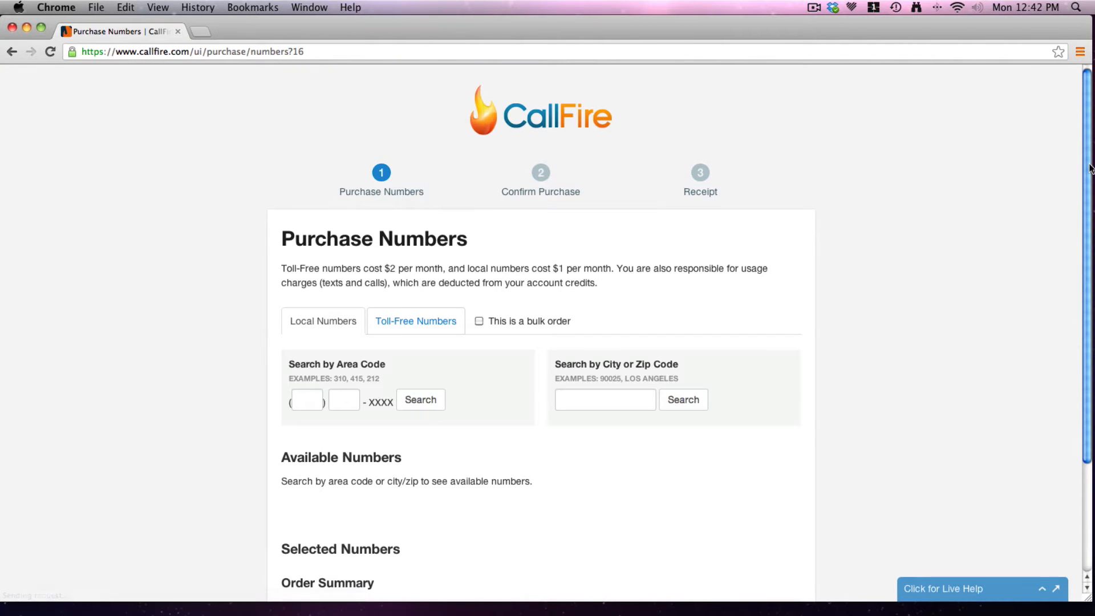
scroll(1089, 247, "down", 3)
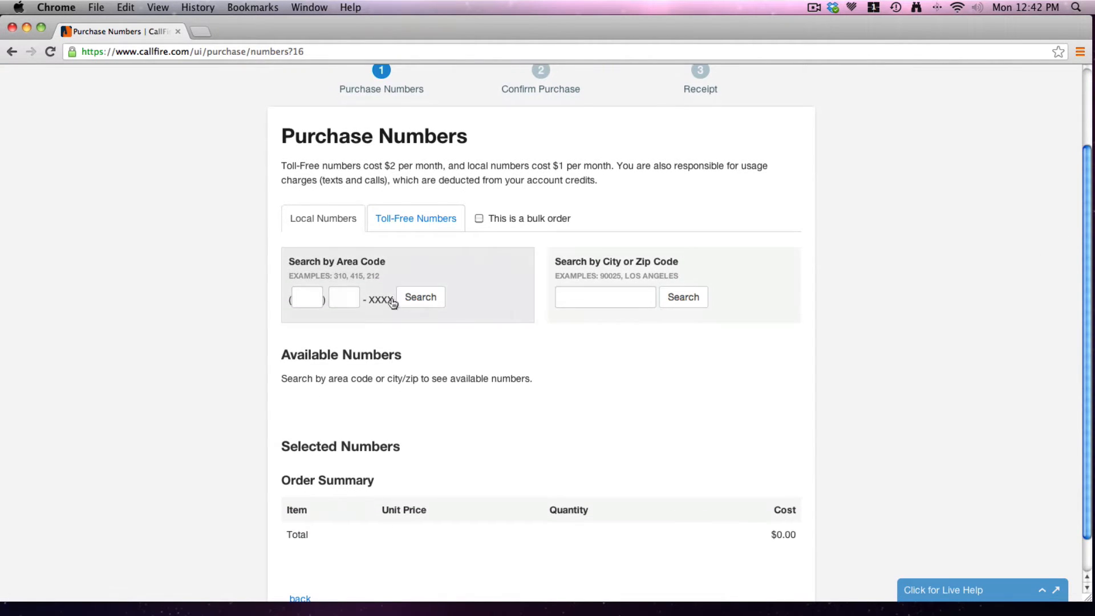
left_click(404, 221)
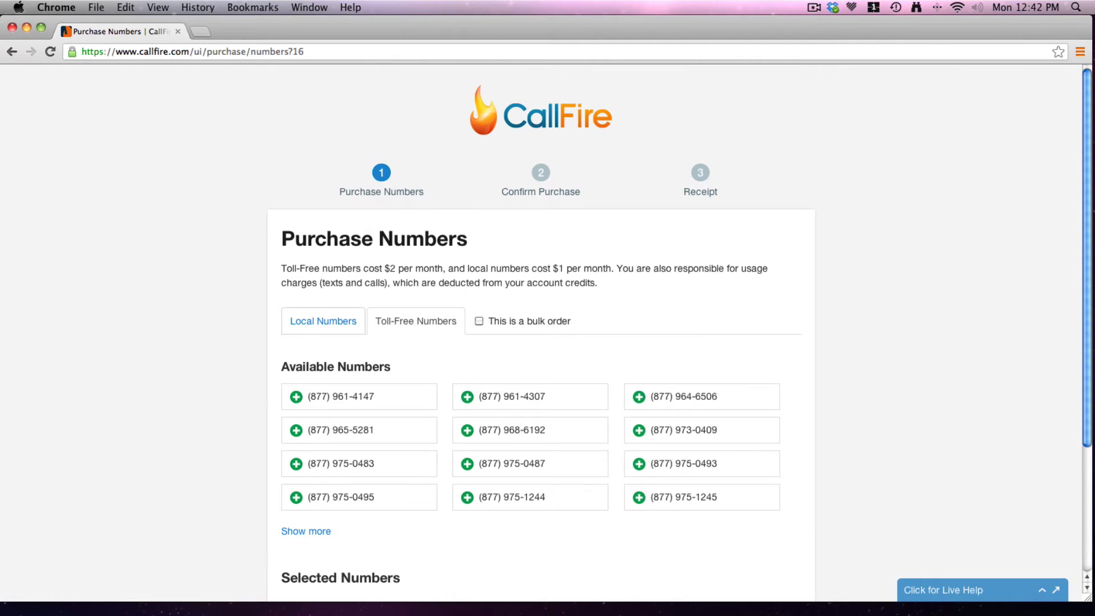
left_click_drag(1088, 249, 1089, 329)
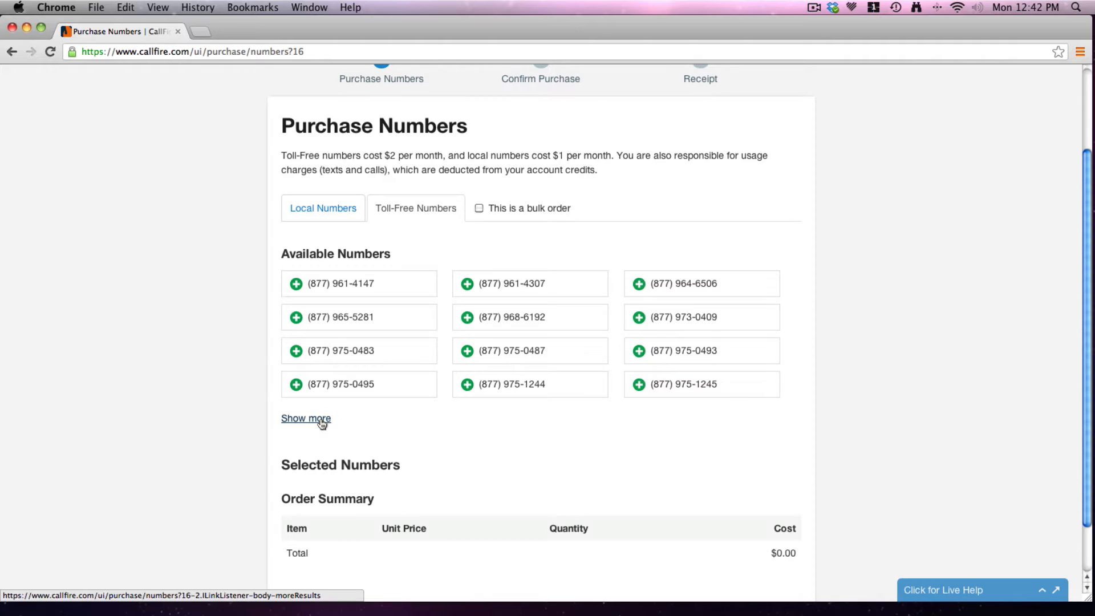
left_click(329, 209)
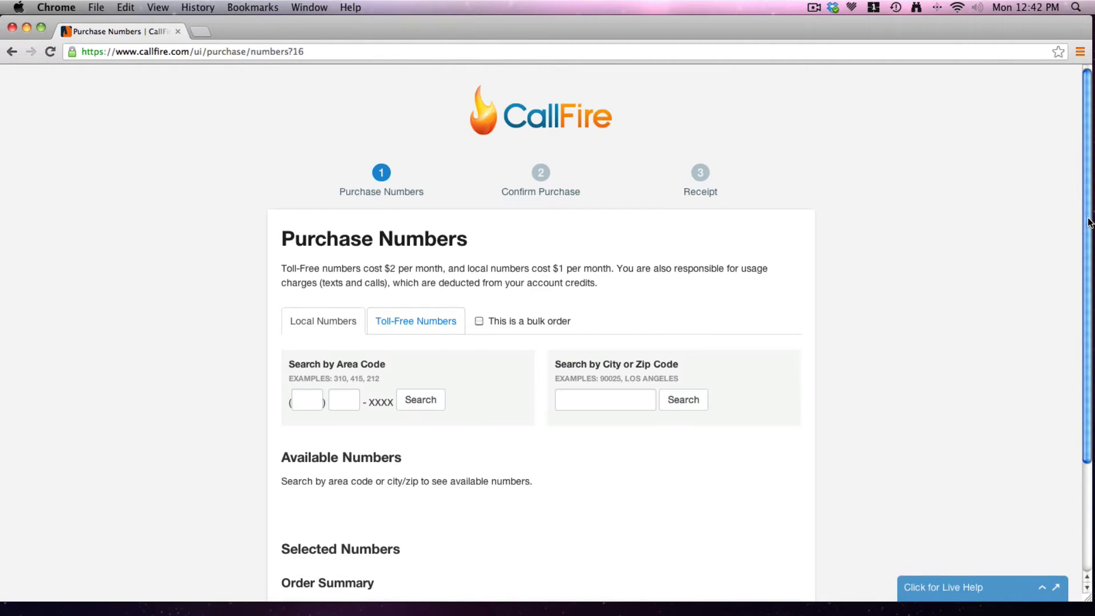
Search local numbers in area code 415 and scroll to the Available Numbers list
scroll(1089, 284, "down", 2)
scroll(1089, 284, "down", 2)
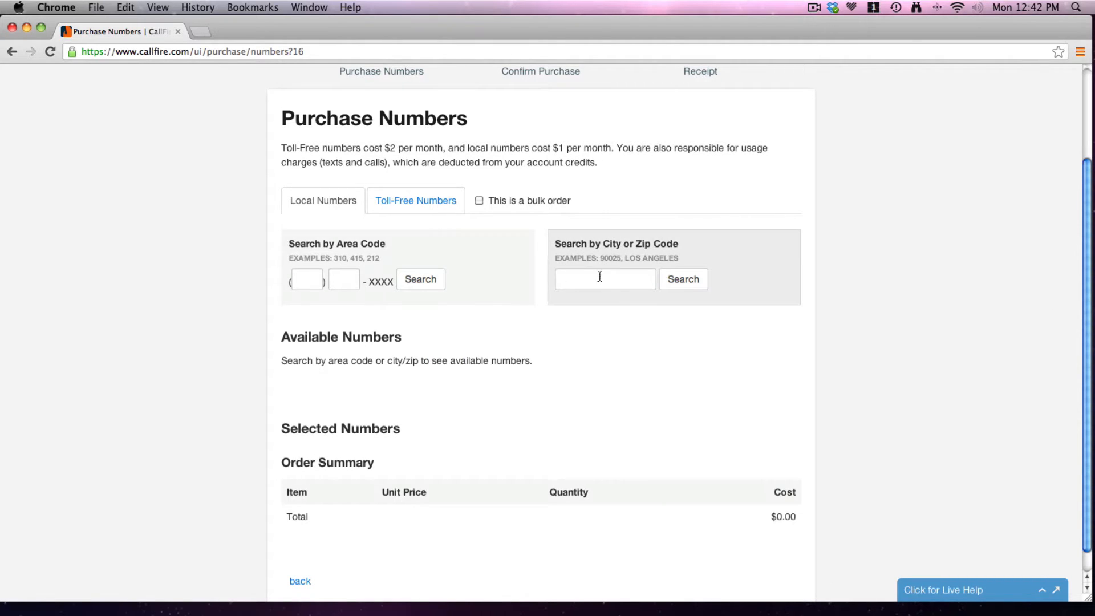
left_click(314, 282)
type("415")
left_click(311, 297)
left_click(428, 281)
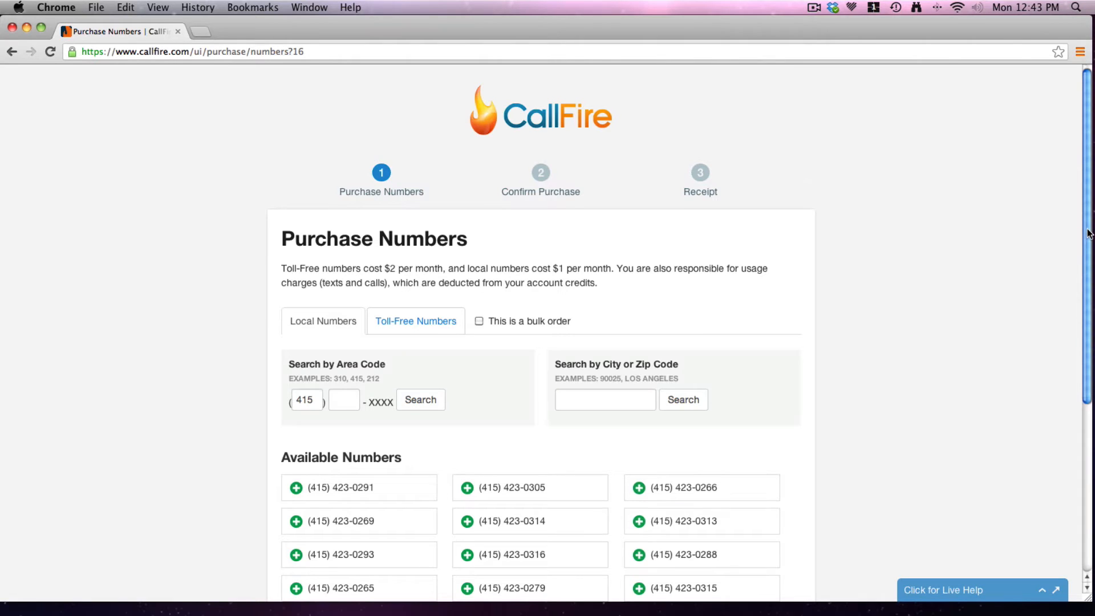
left_click_drag(1089, 234, 916, 393)
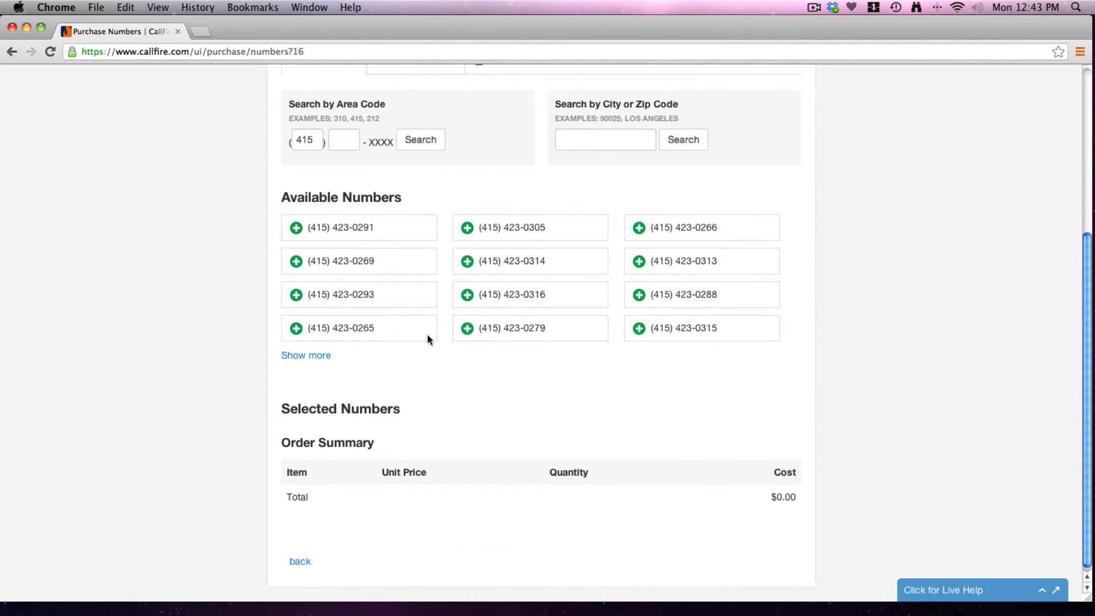
left_click(510, 267)
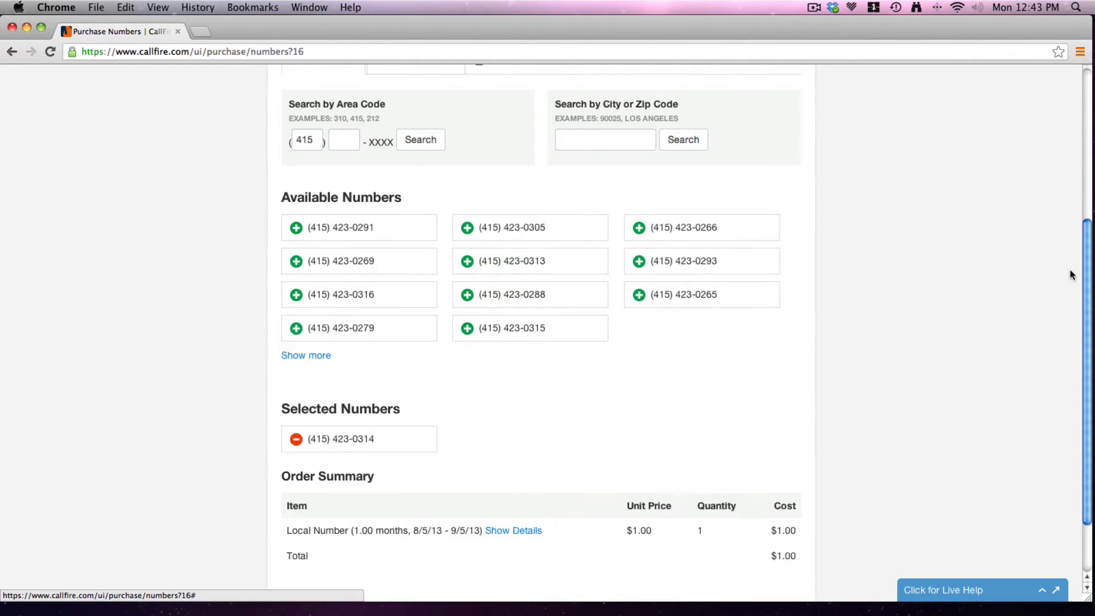
left_click_drag(1087, 270, 1087, 335)
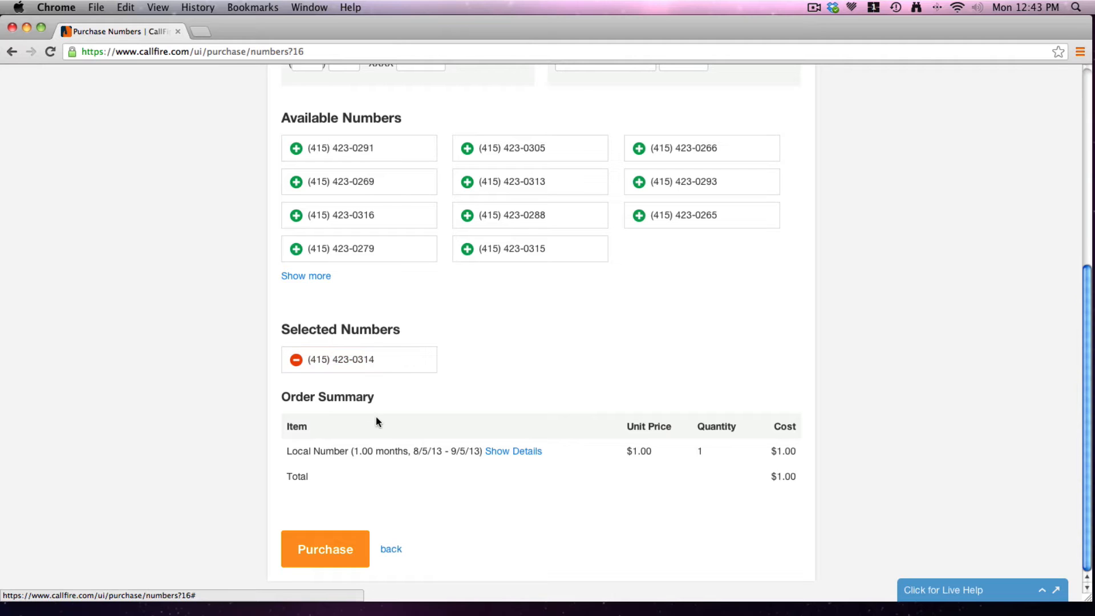
left_click(327, 555)
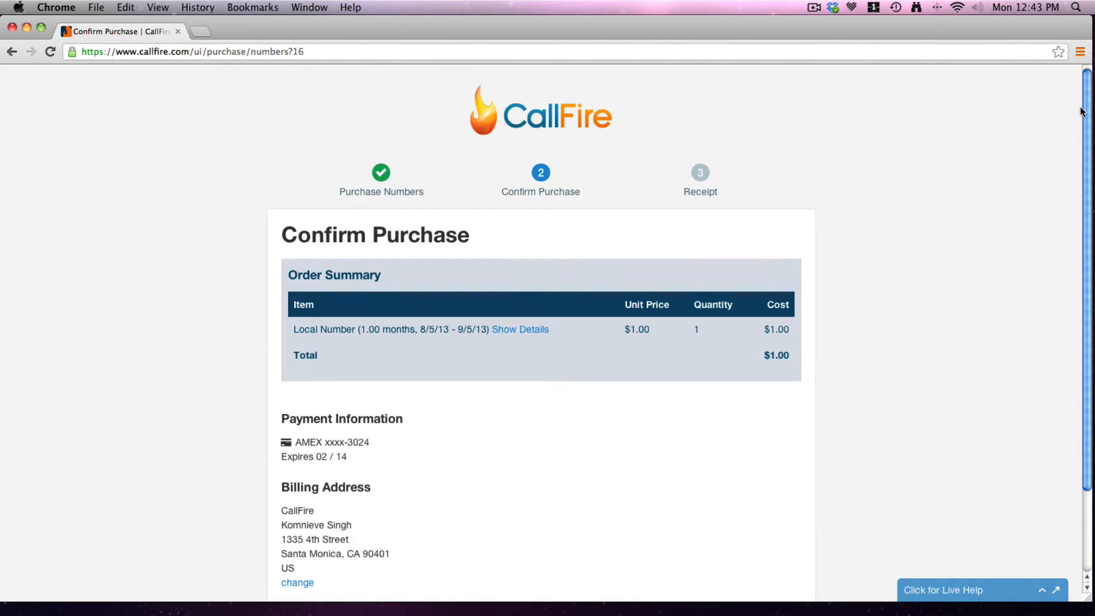
Accept the Terms of Service and confirm the $1.00 local number purchase
left_click_drag(1089, 109, 1089, 190)
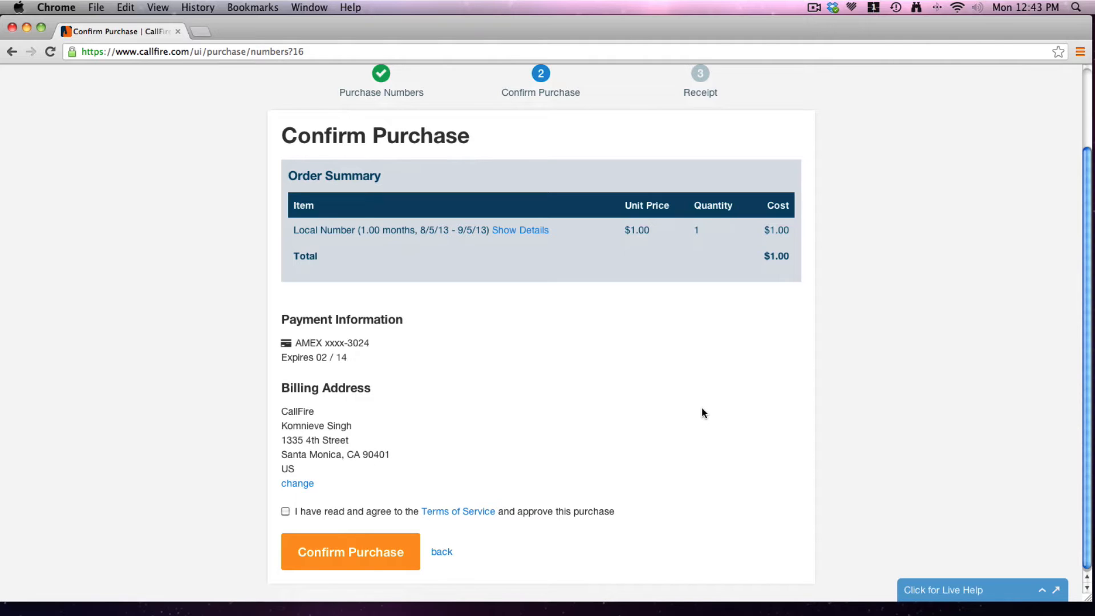
left_click(286, 512)
left_click(364, 556)
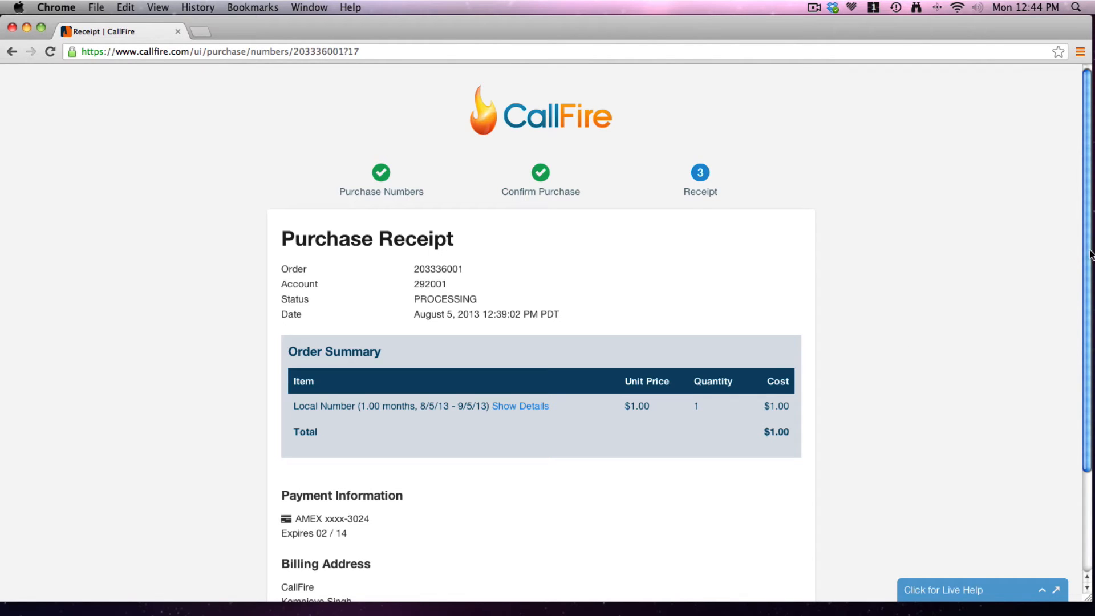
Leave the finished purchase receipt via Return to CallFire, back to All Campaigns
left_click_drag(1087, 257, 1090, 336)
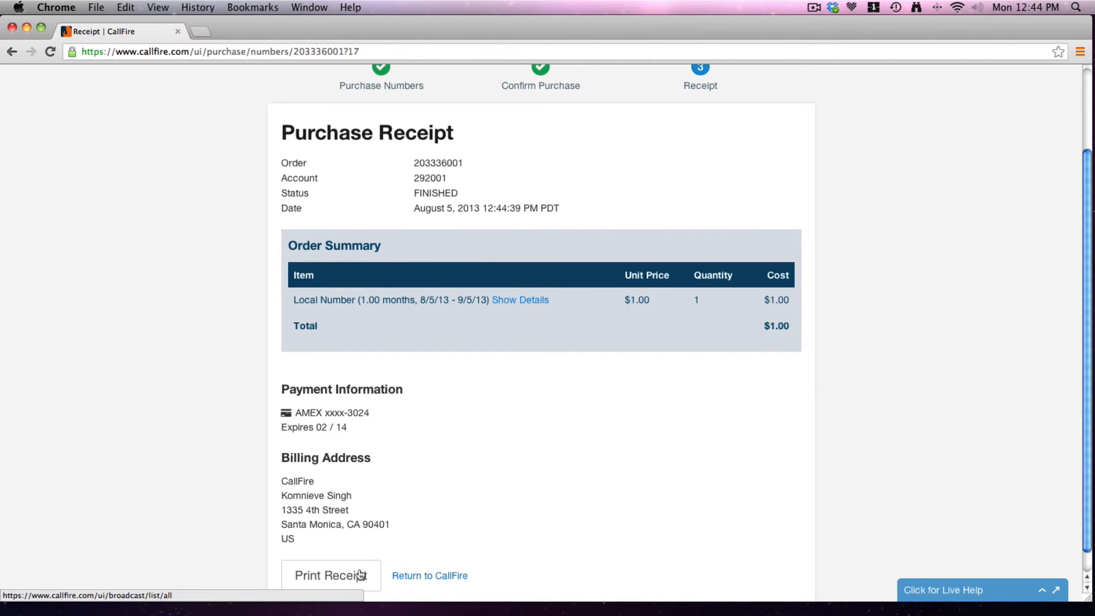
left_click(427, 576)
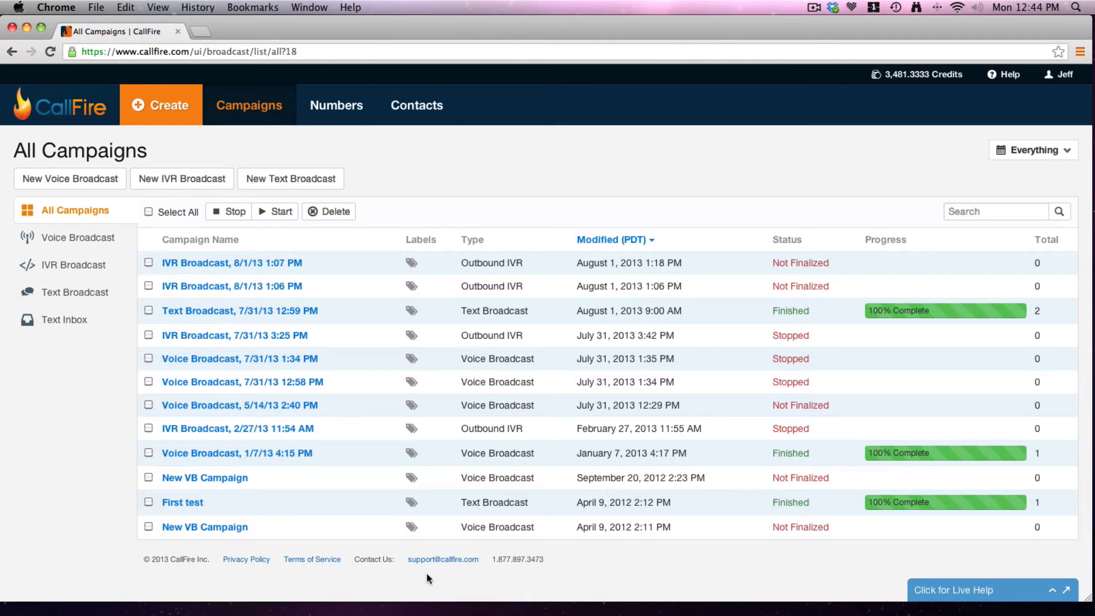
left_click(348, 109)
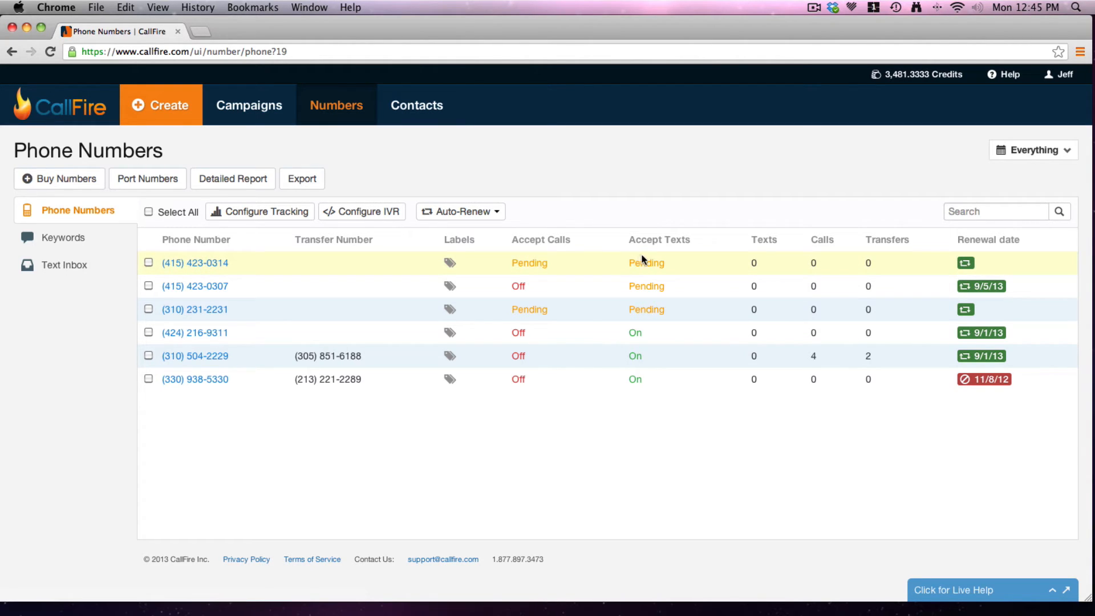
left_click(203, 263)
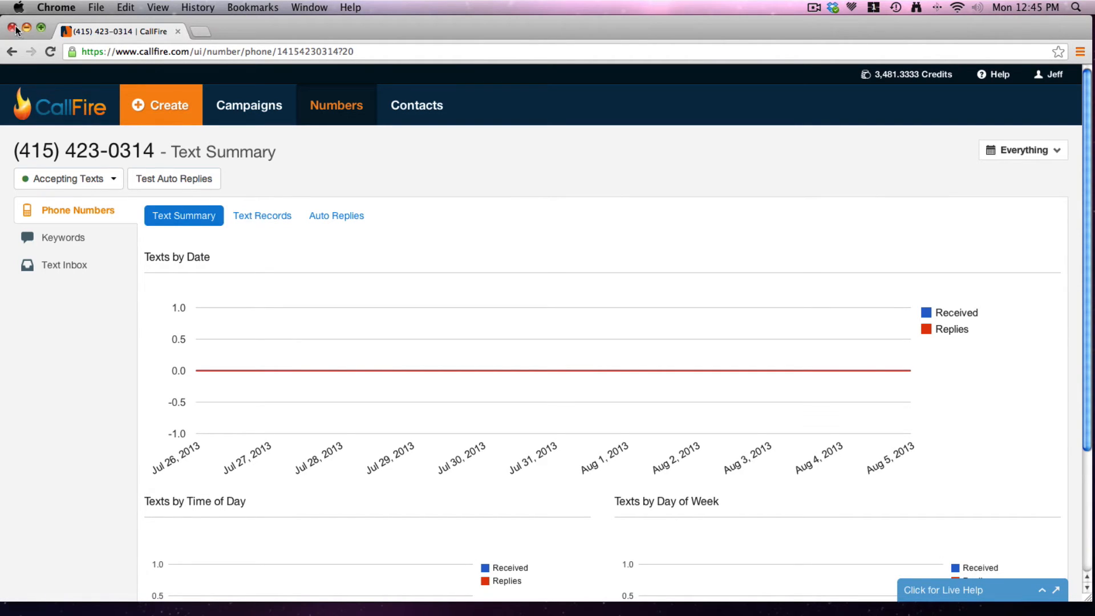
left_click(12, 51)
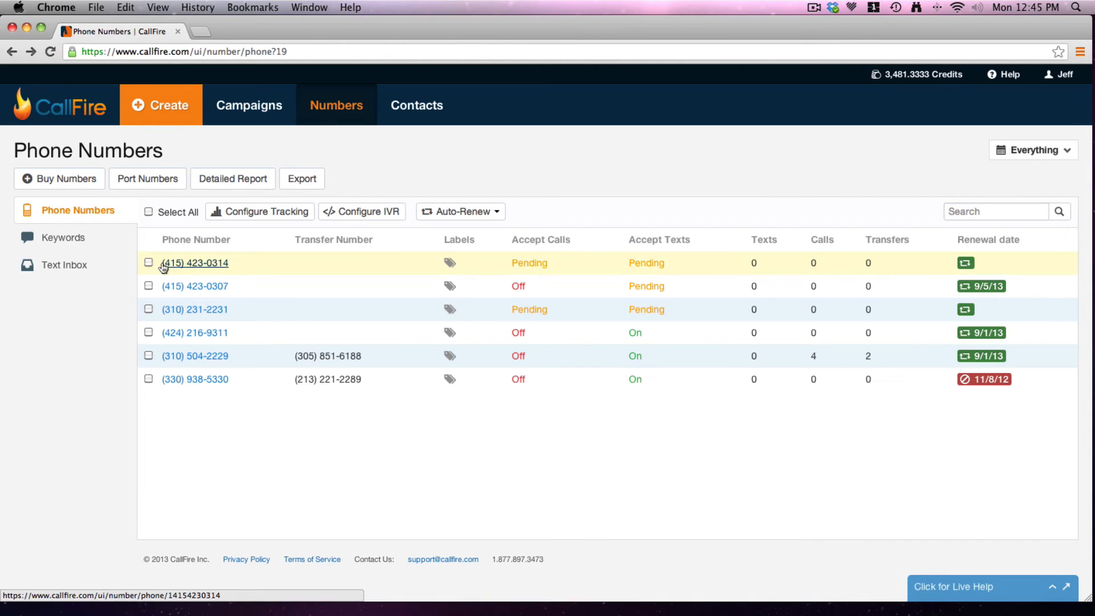
left_click(149, 263)
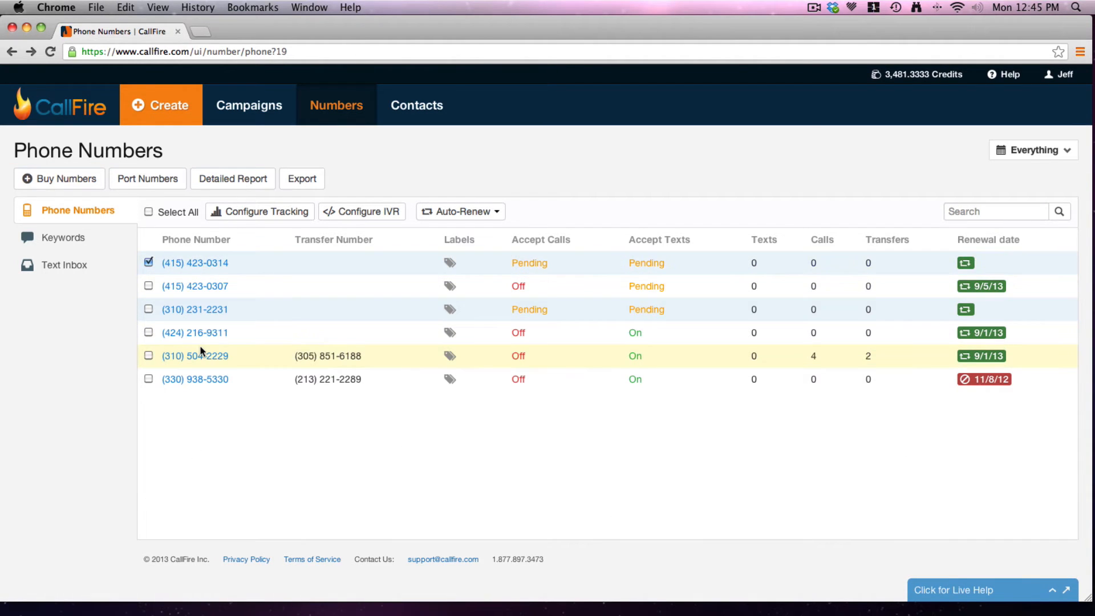
left_click(264, 214)
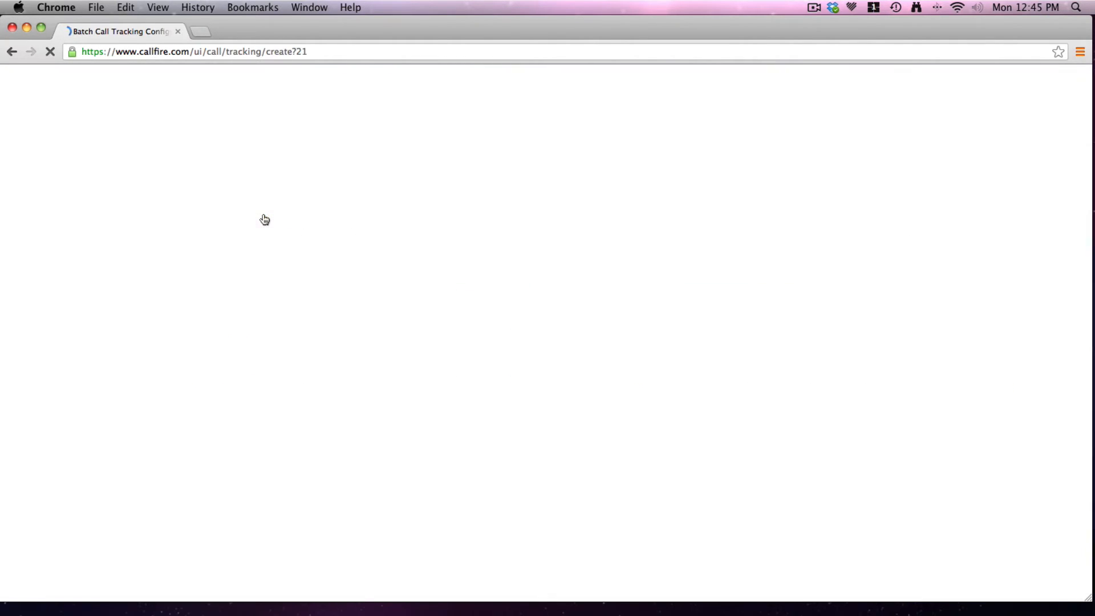
scroll(1089, 215, "down", 5)
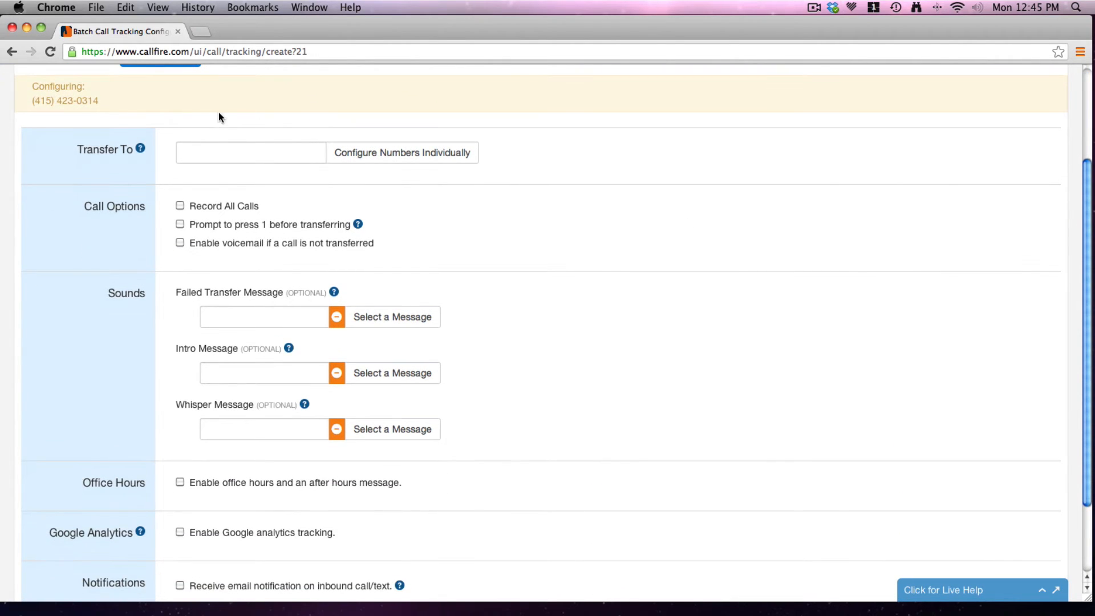
left_click(206, 153)
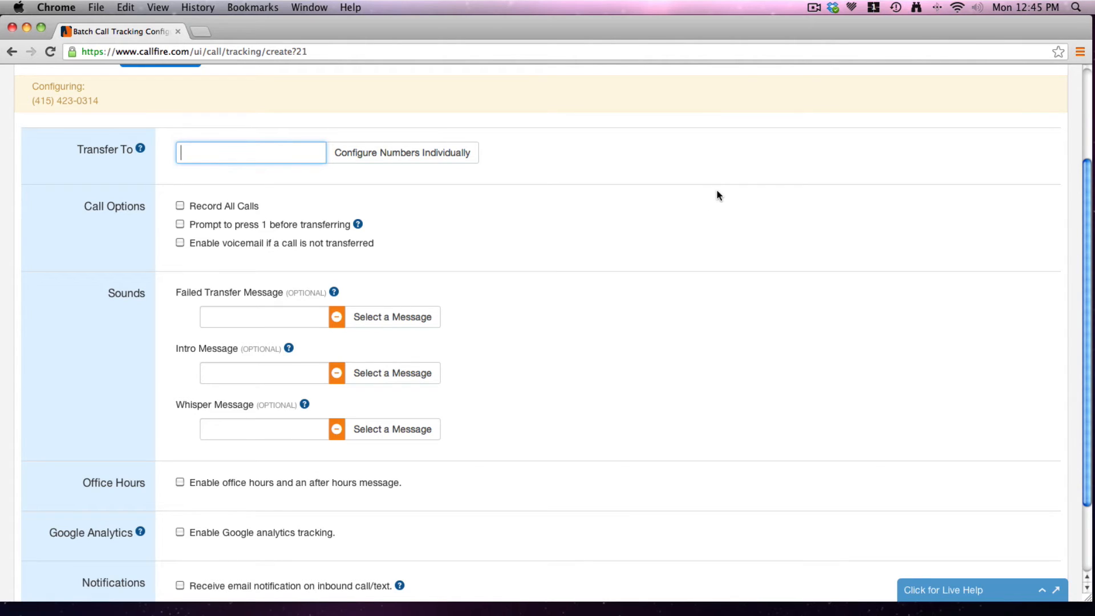
Enter the forwarding phone number in Transfer To and check Record All Calls
left_click_drag(1087, 260, 1086, 285)
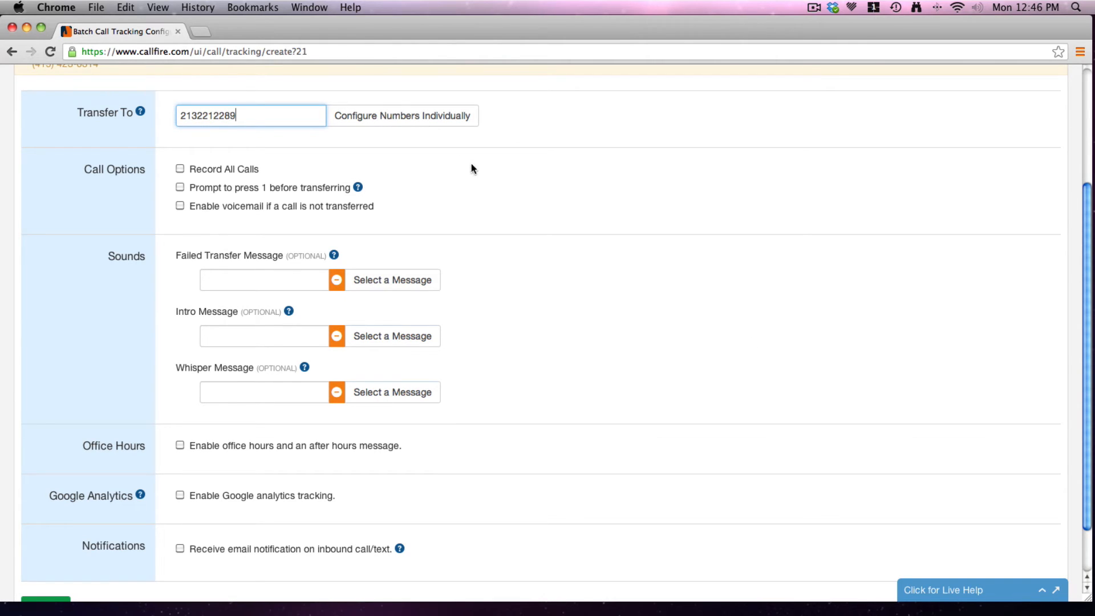
scroll(422, 191, "down", 1)
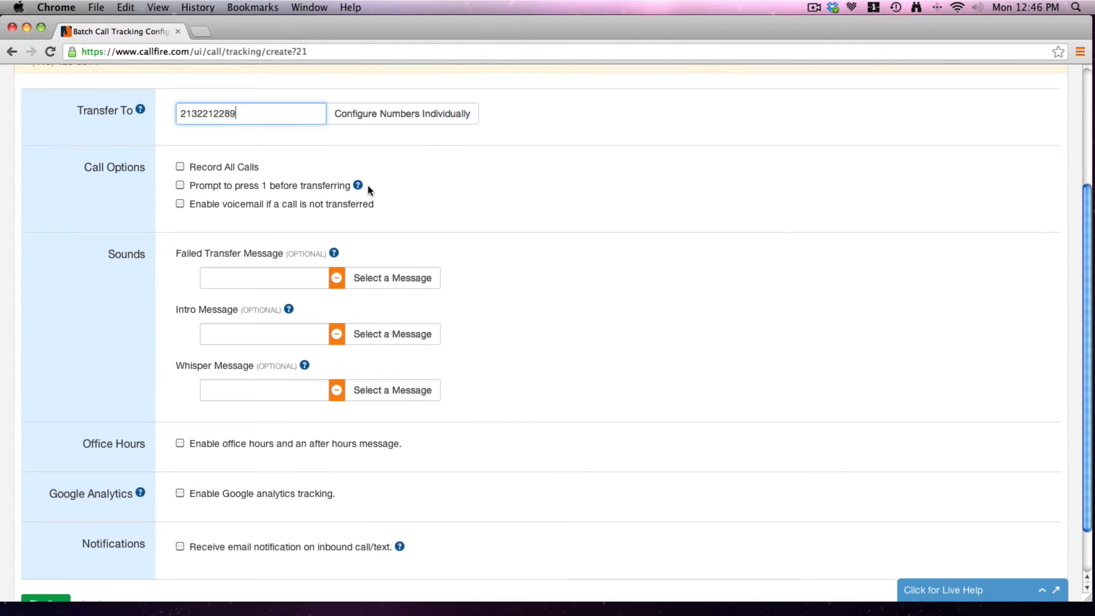
mouse_move(359, 189)
left_click(180, 167)
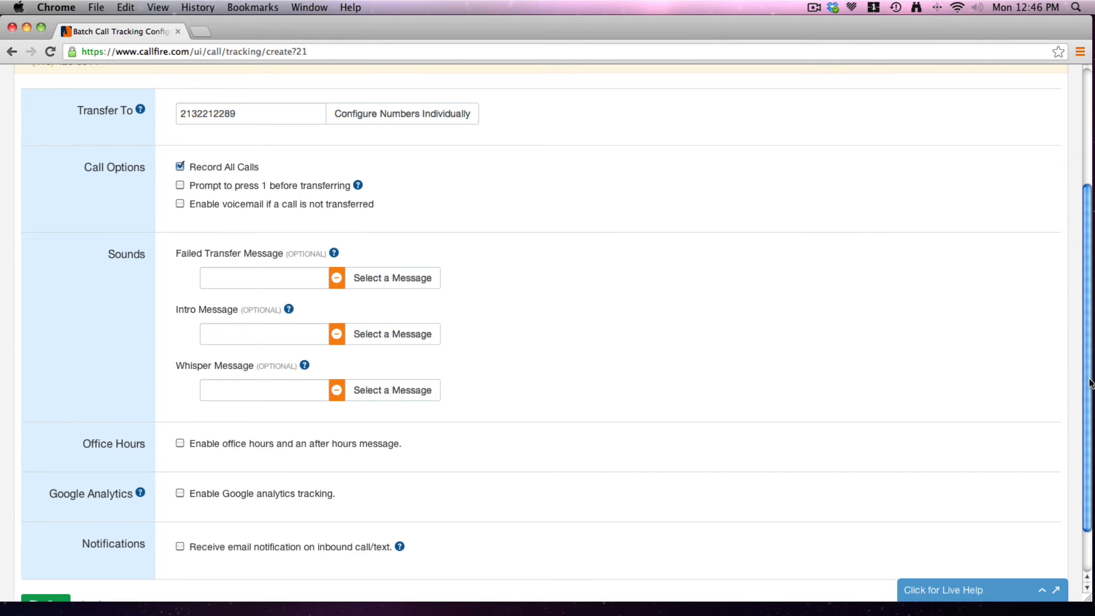
scroll(1090, 383, "down", 2)
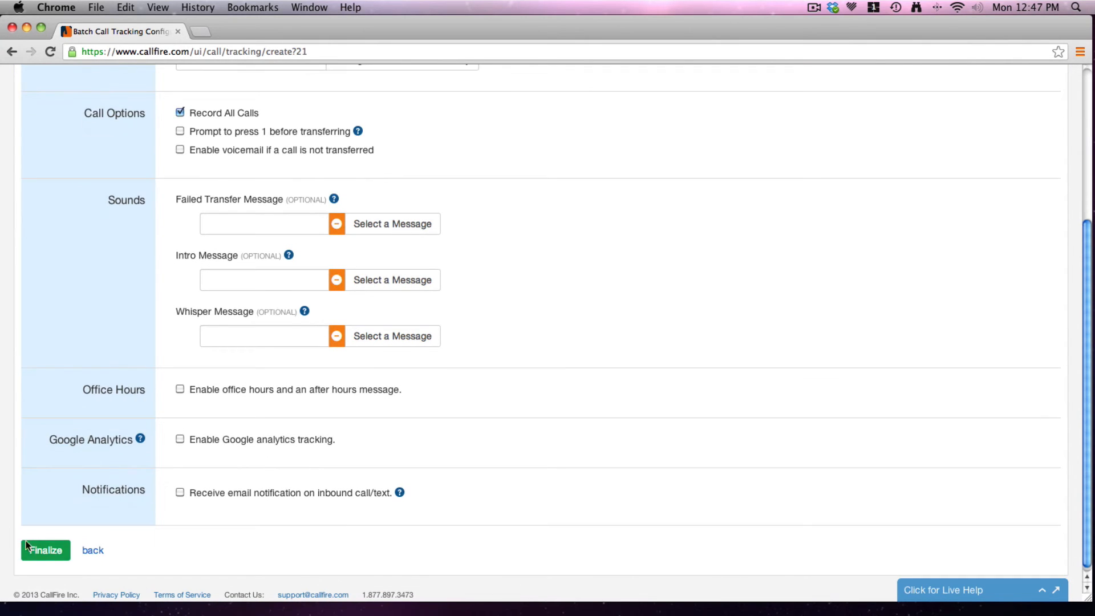
left_click(50, 551)
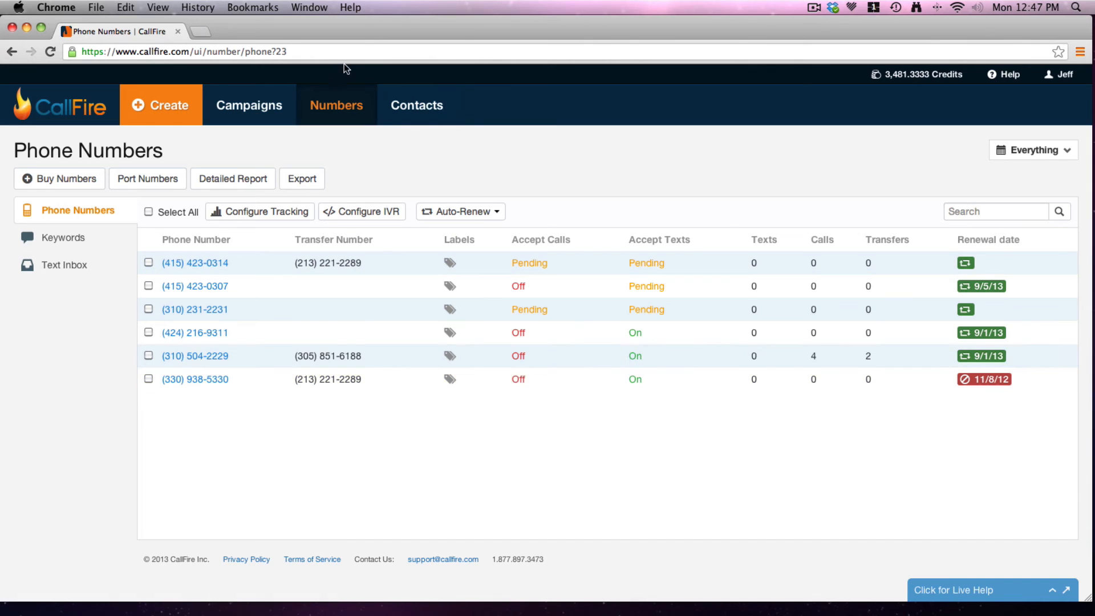
left_click(342, 108)
left_click(342, 108)
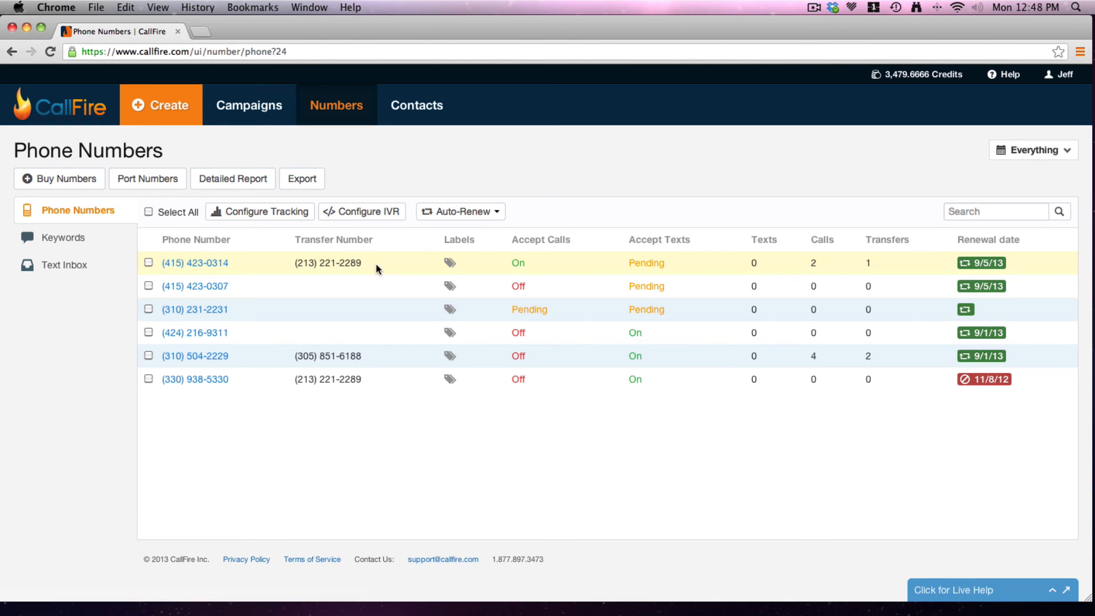
left_click(195, 263)
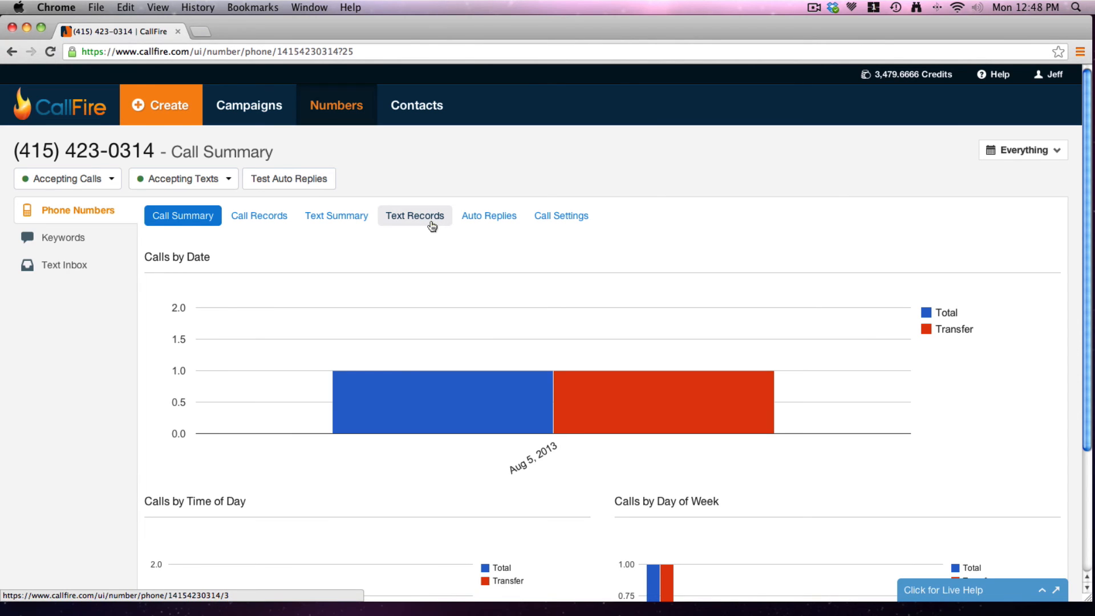
Open the number's Call Records and view the test call's transfer leg, details and recording
left_click(269, 219)
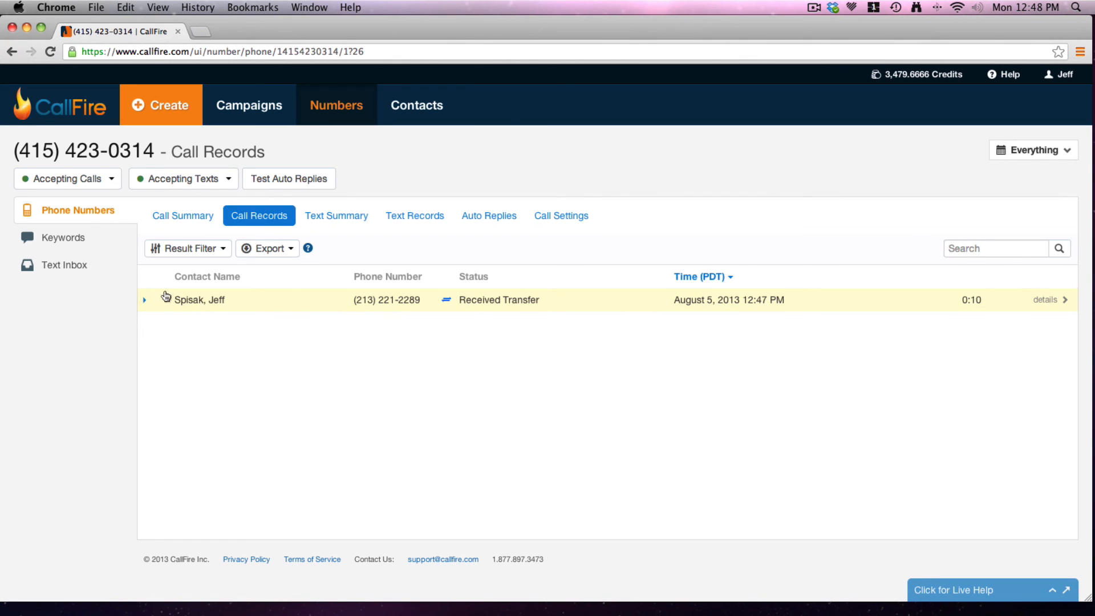
left_click(145, 302)
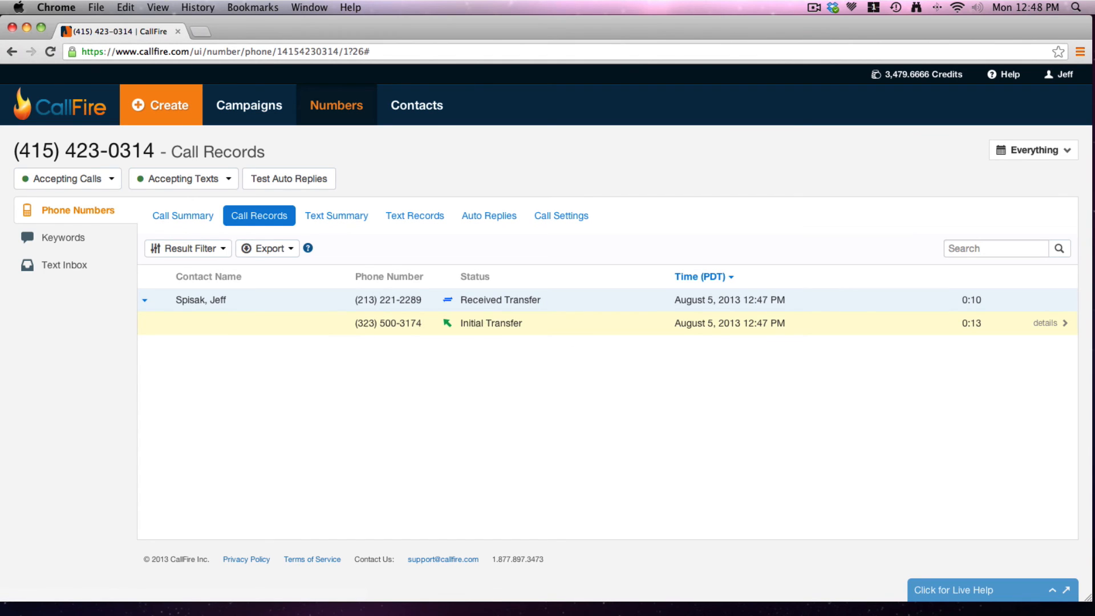
left_click(1055, 324)
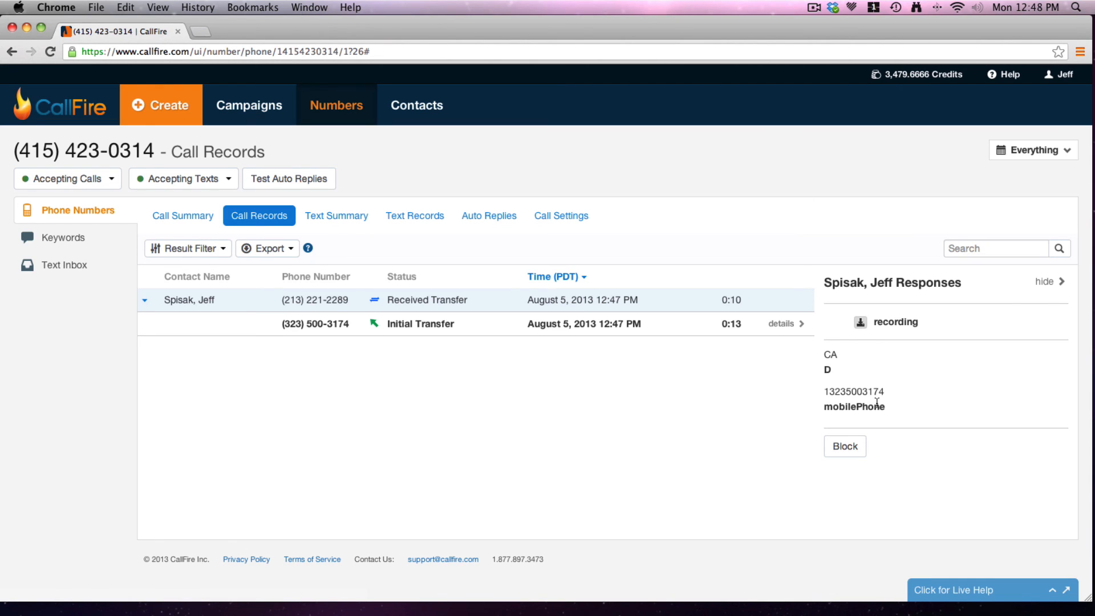
Collapse the call row, reload the call records, and close the Chrome window
left_click(144, 303)
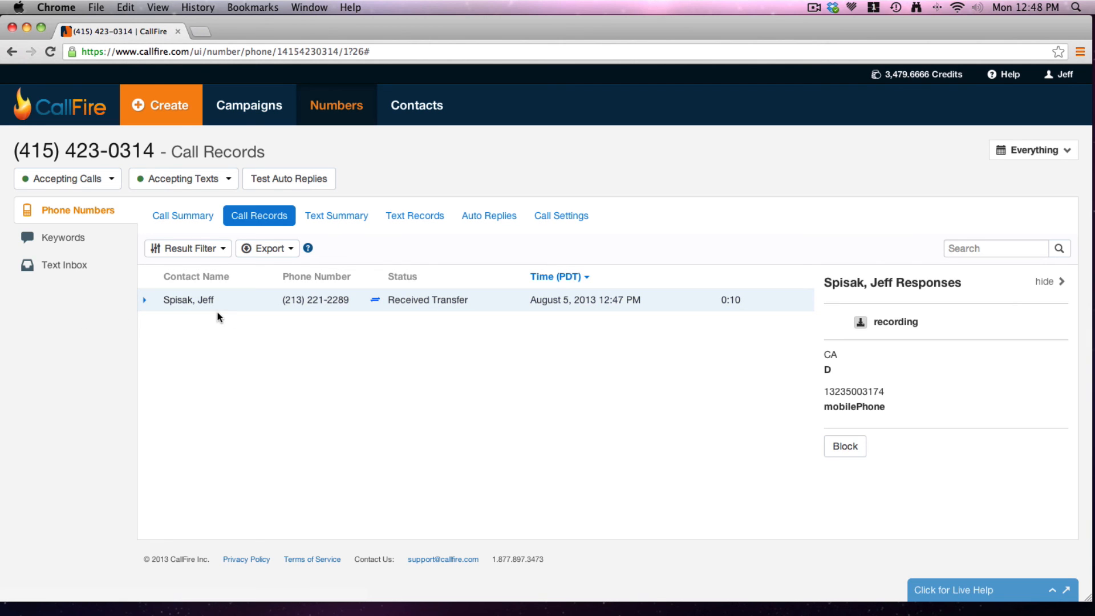
left_click(263, 215)
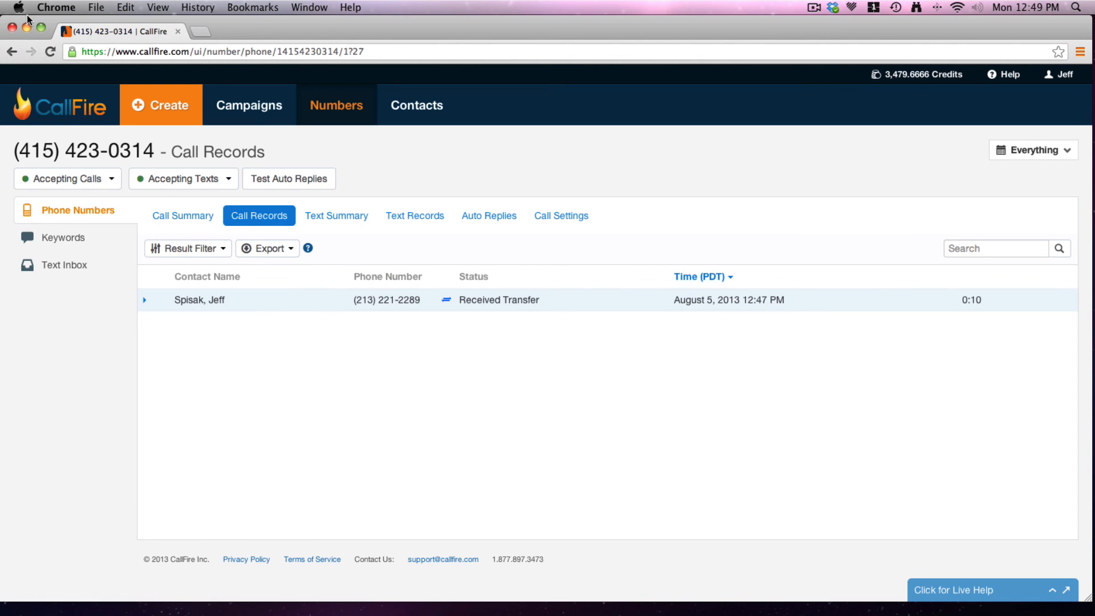
left_click(12, 27)
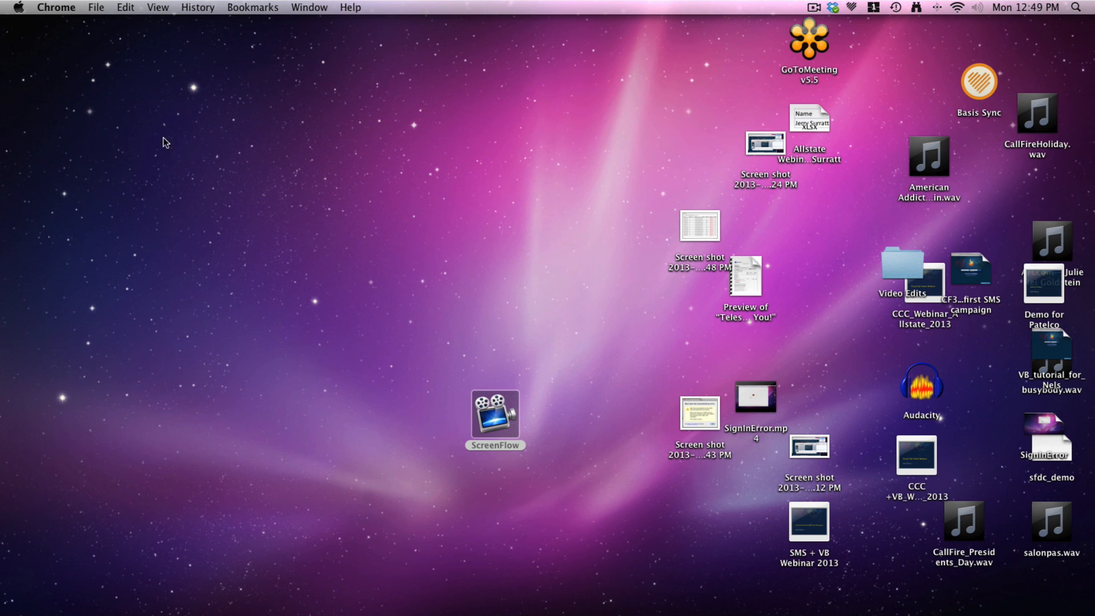